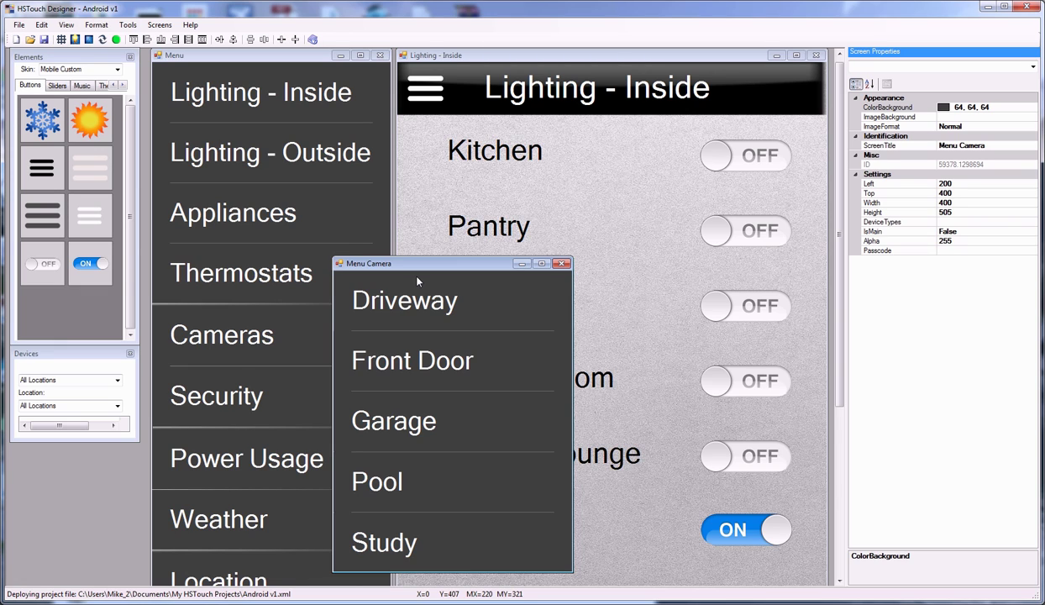
# Shift the Menu Camera screen further left and bring Lighting - Inside back to the front.
pyautogui.moveTo(404, 268); pyautogui.dragTo(251, 286)
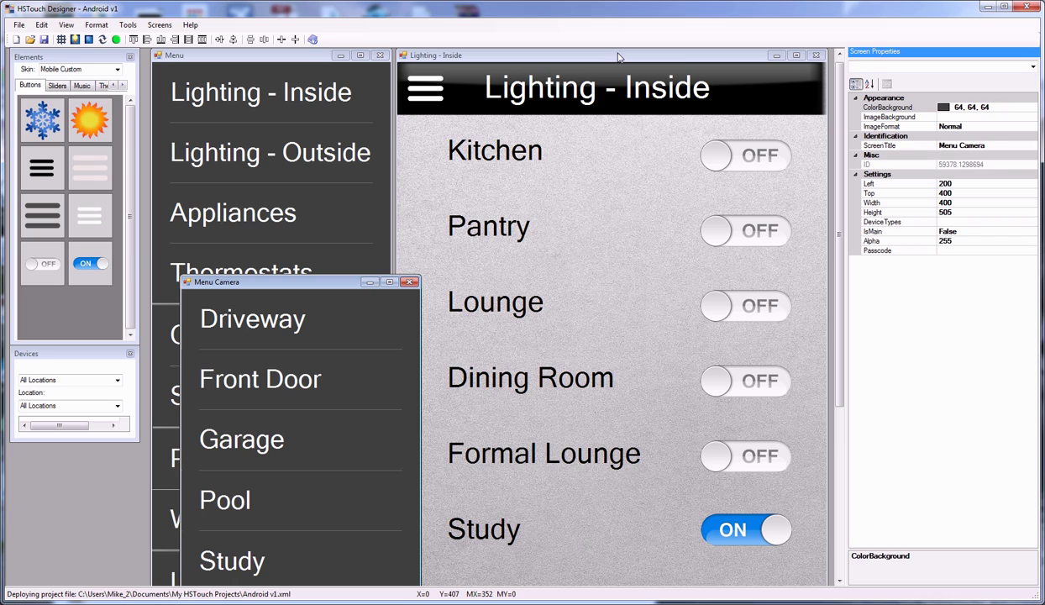
pyautogui.click(619, 57)
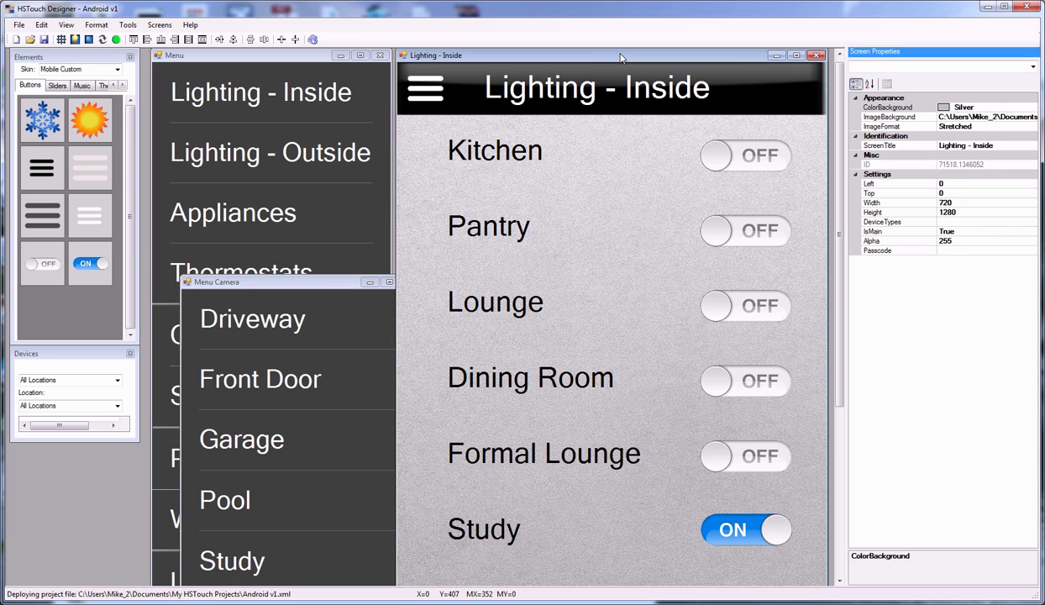
pyautogui.click(431, 103)
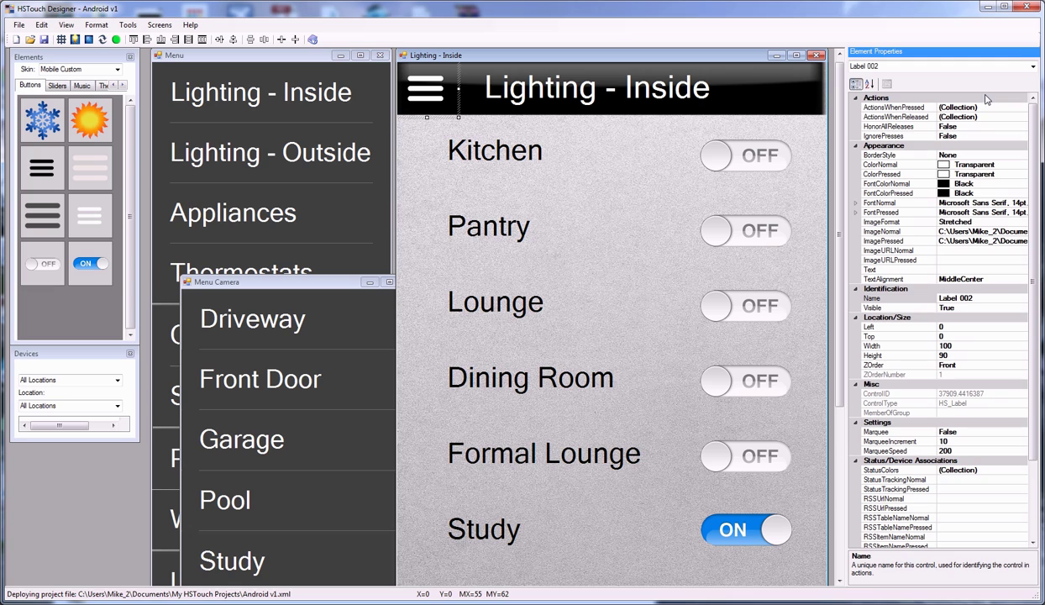
pyautogui.click(1020, 117)
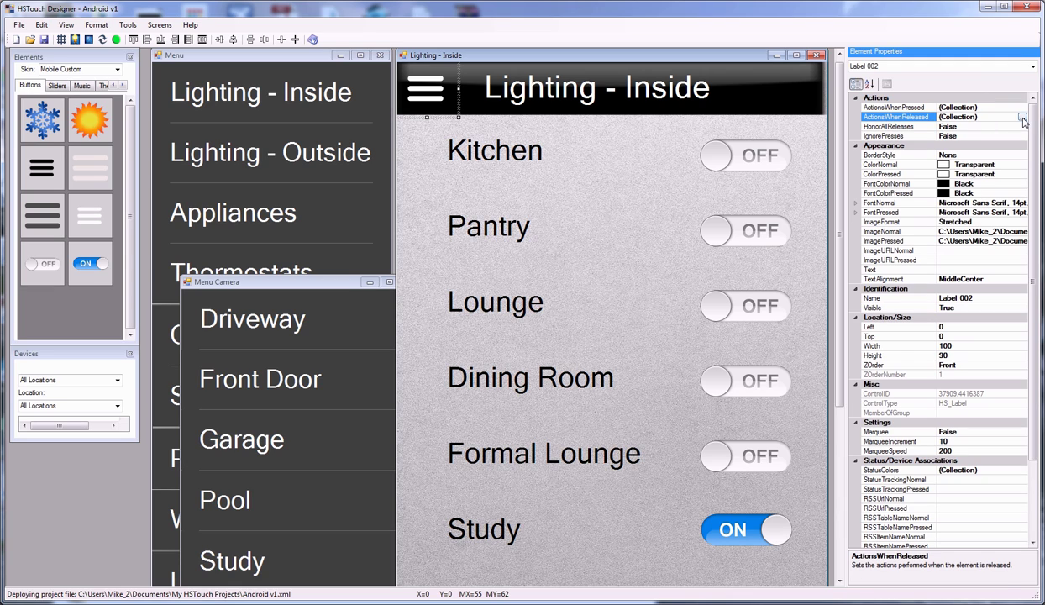
pyautogui.click(1022, 118)
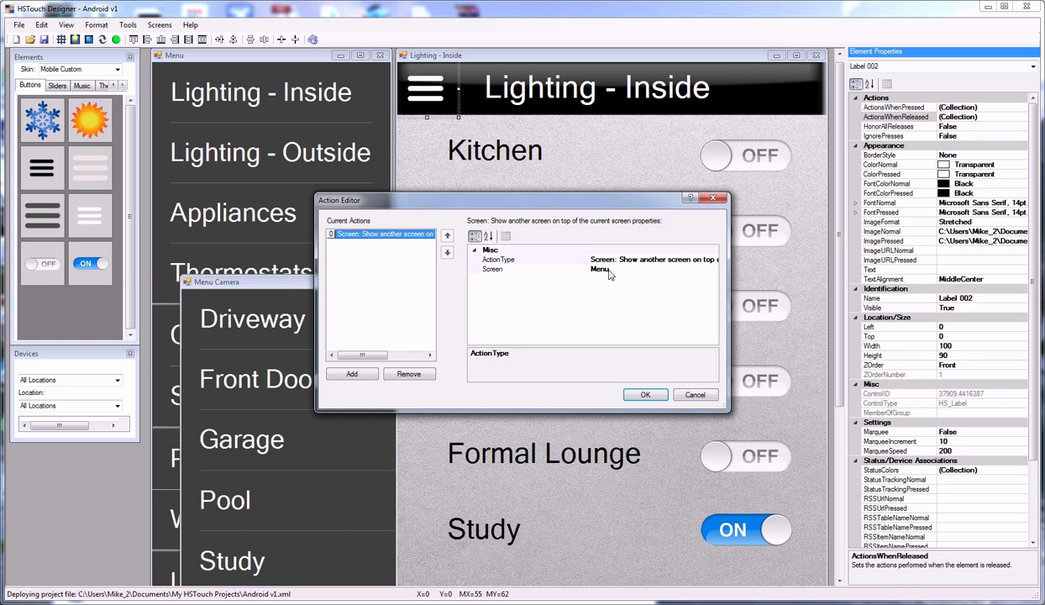
pyautogui.press('Return')
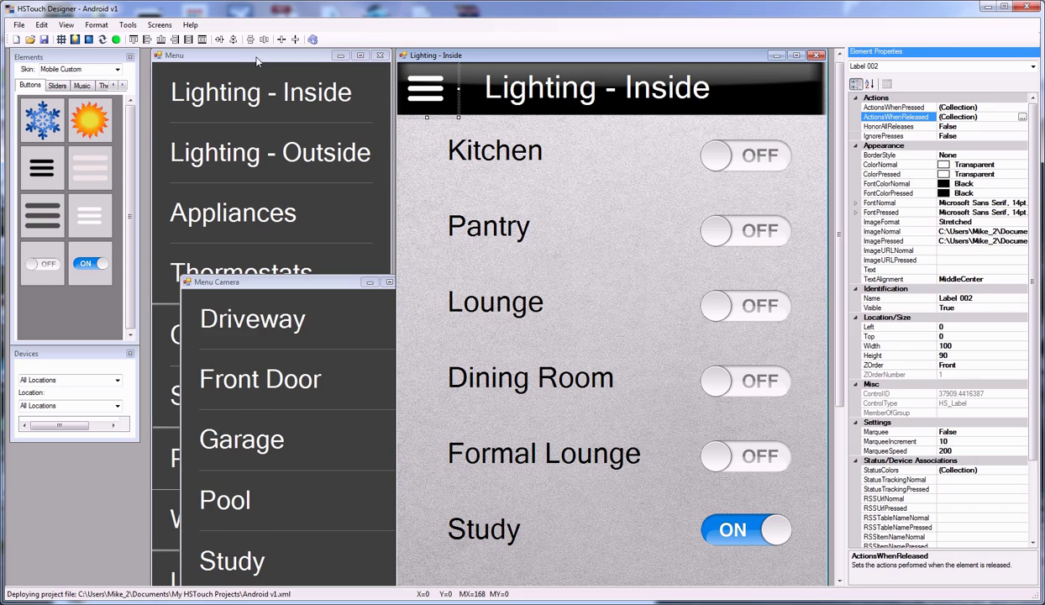
pyautogui.click(256, 59)
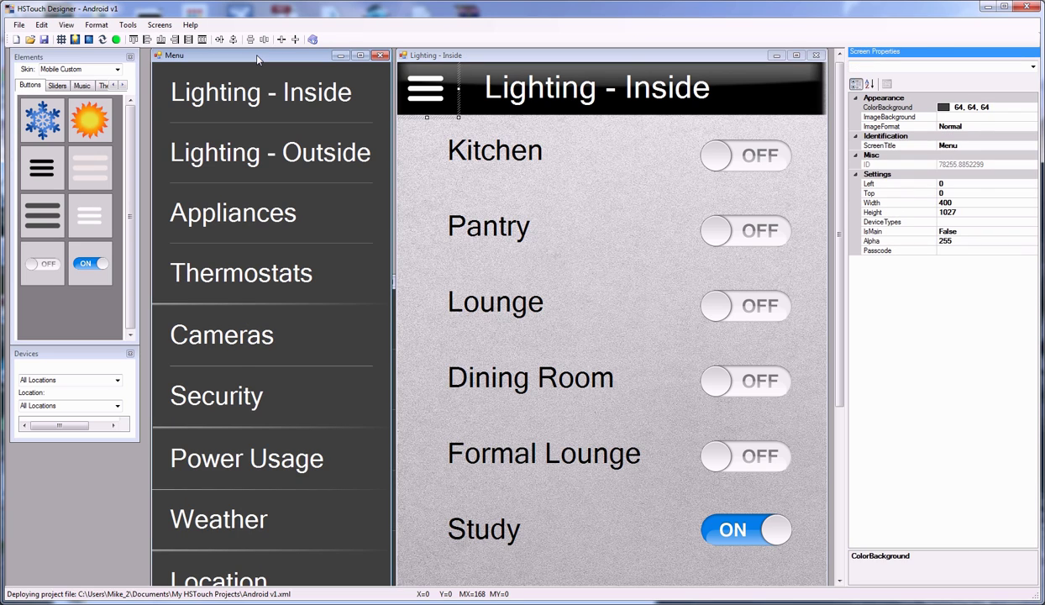
# Move the Menu screen over Lighting - Inside and scroll the workspace to see it fully.
pyautogui.moveTo(257, 59); pyautogui.dragTo(496, 73)
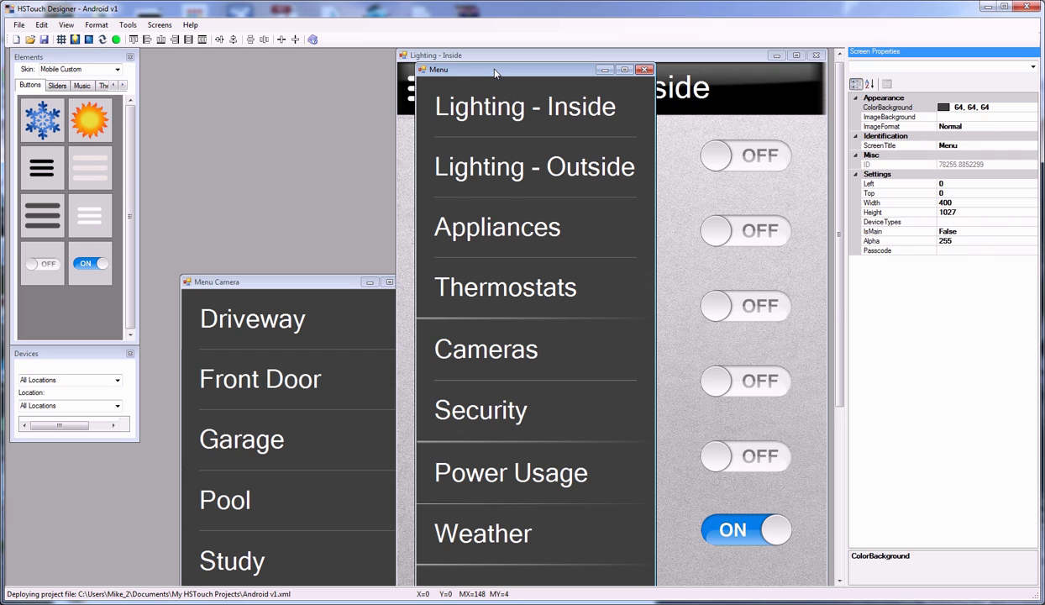
pyautogui.moveTo(496, 73); pyautogui.dragTo(481, 68)
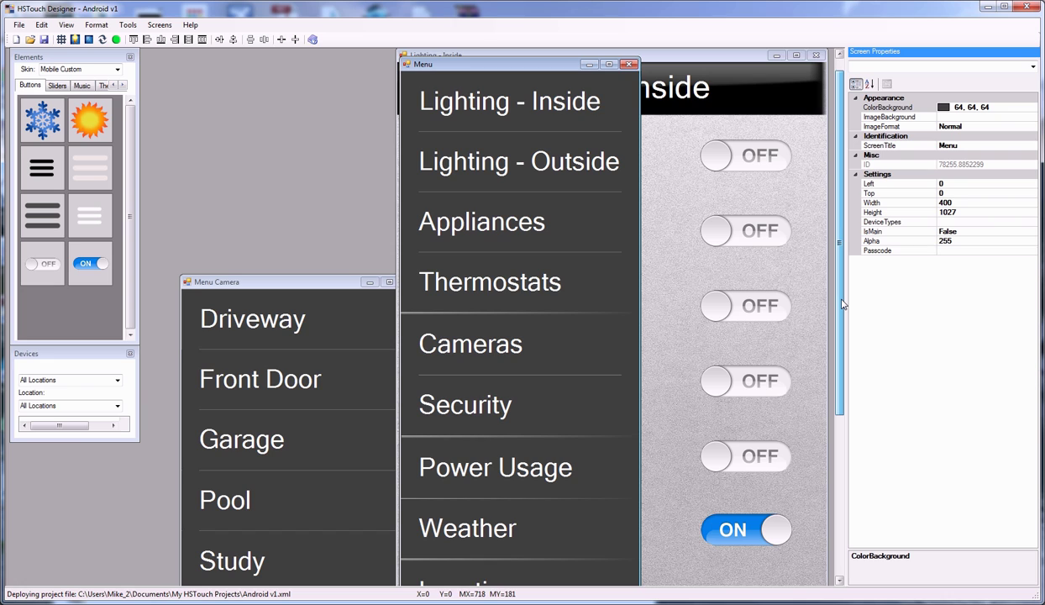
pyautogui.scroll(-3, 843, 304)
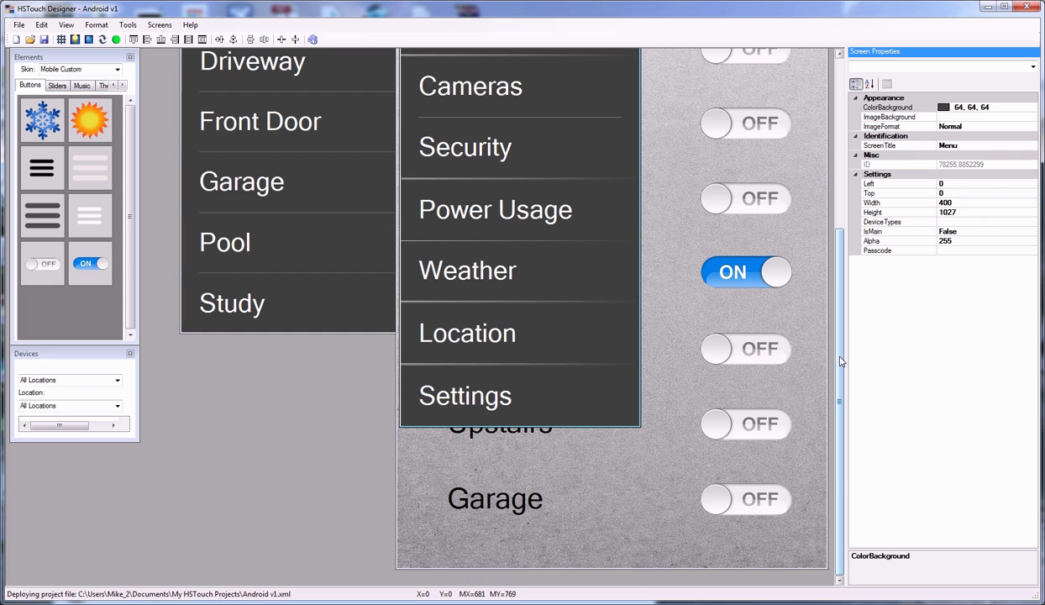
pyautogui.moveTo(841, 361); pyautogui.dragTo(325, 61)
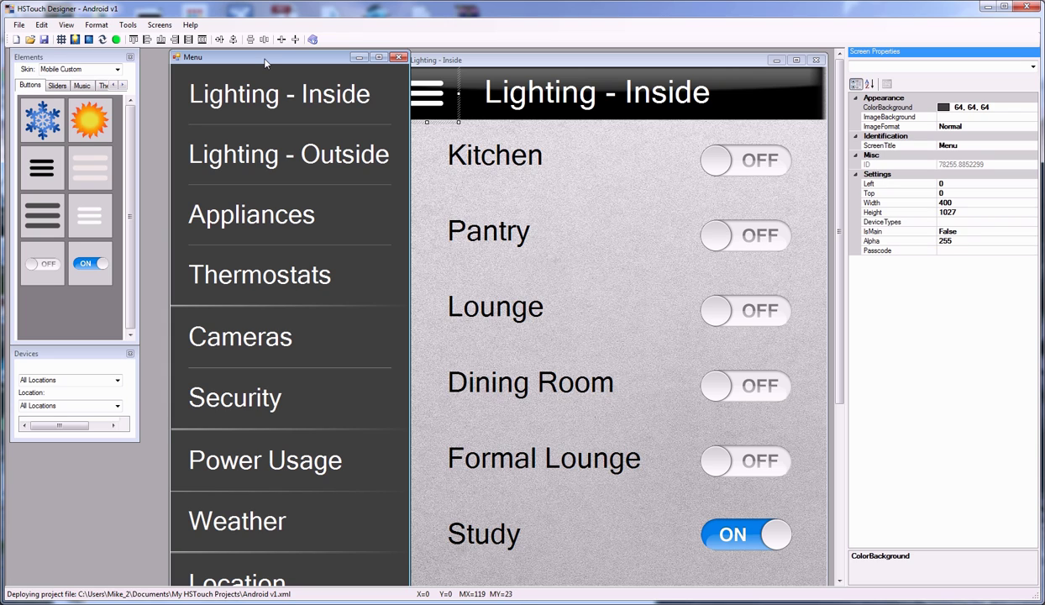
# Place the Menu at left and the Menu Camera screen over the Lighting - Inside rows.
pyautogui.moveTo(265, 63); pyautogui.dragTo(332, 53)
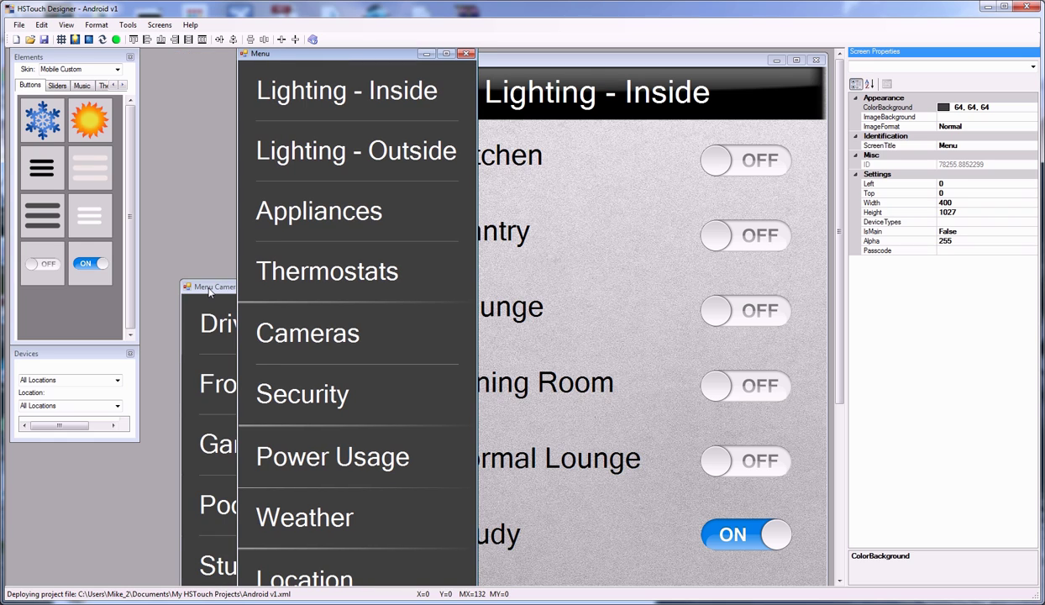
pyautogui.moveTo(210, 291); pyautogui.dragTo(513, 214)
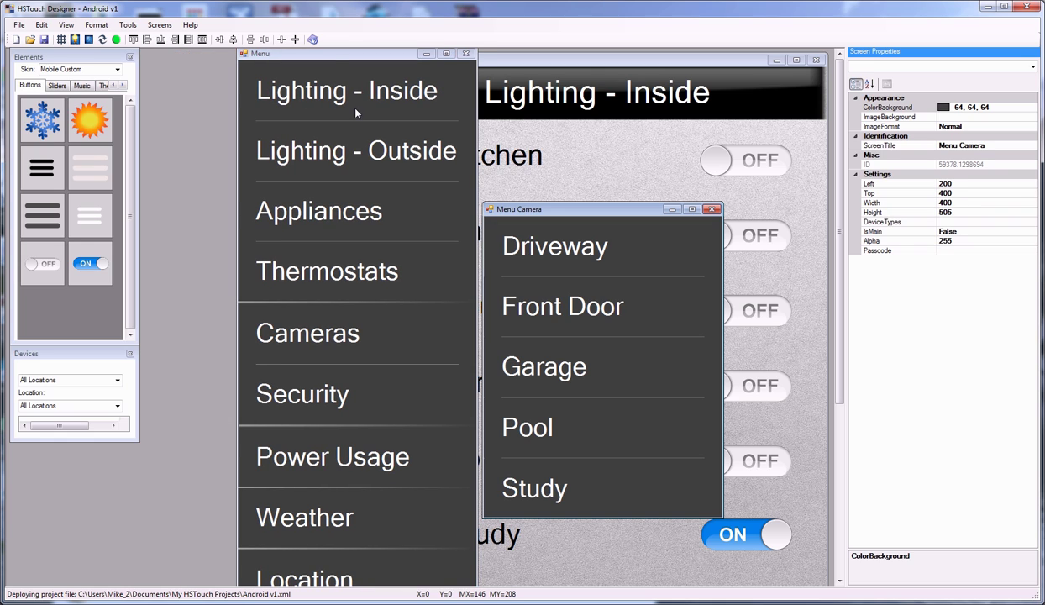
pyautogui.moveTo(336, 54); pyautogui.dragTo(255, 59)
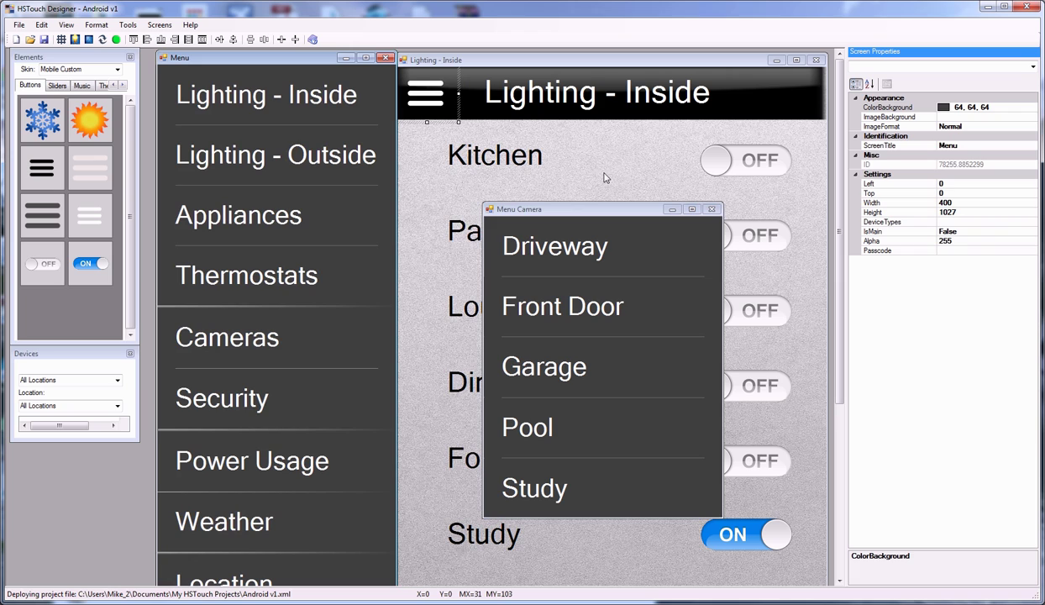
pyautogui.moveTo(591, 210); pyautogui.dragTo(515, 200)
pyautogui.moveTo(452, 206); pyautogui.dragTo(439, 208)
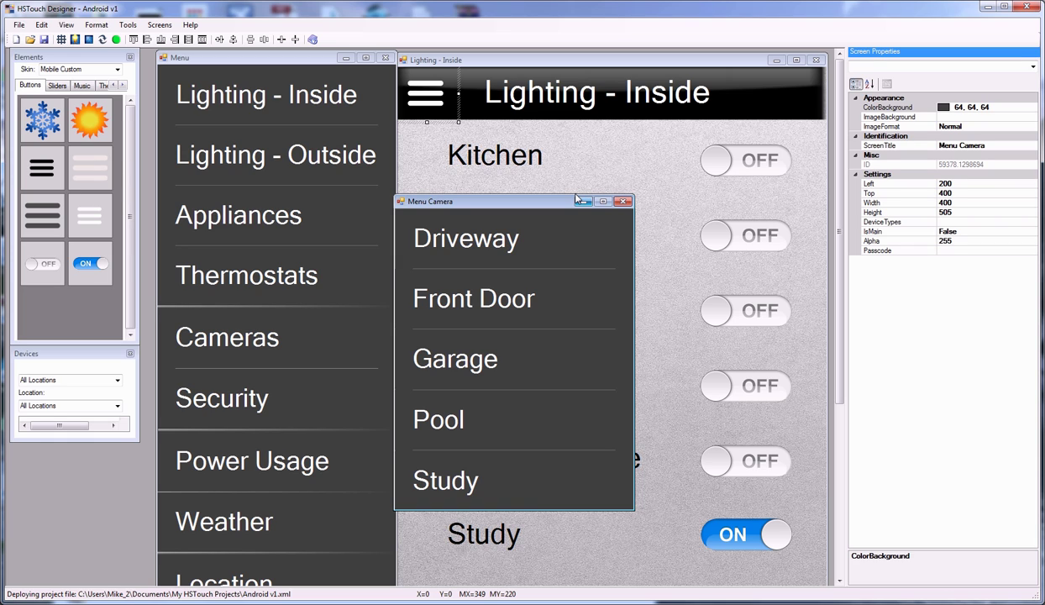
# Compare the Top values of Driveway, Menu Camera and Cameras, then drop Menu Camera beside Cameras.
pyautogui.click(531, 243)
pyautogui.click(533, 202)
pyautogui.click(322, 313)
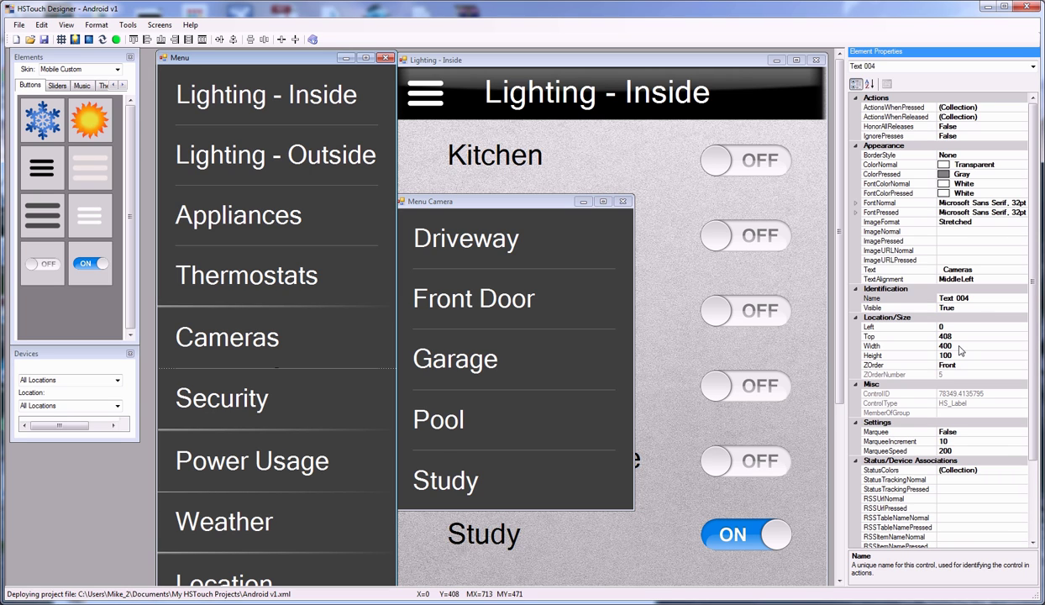
pyautogui.click(531, 204)
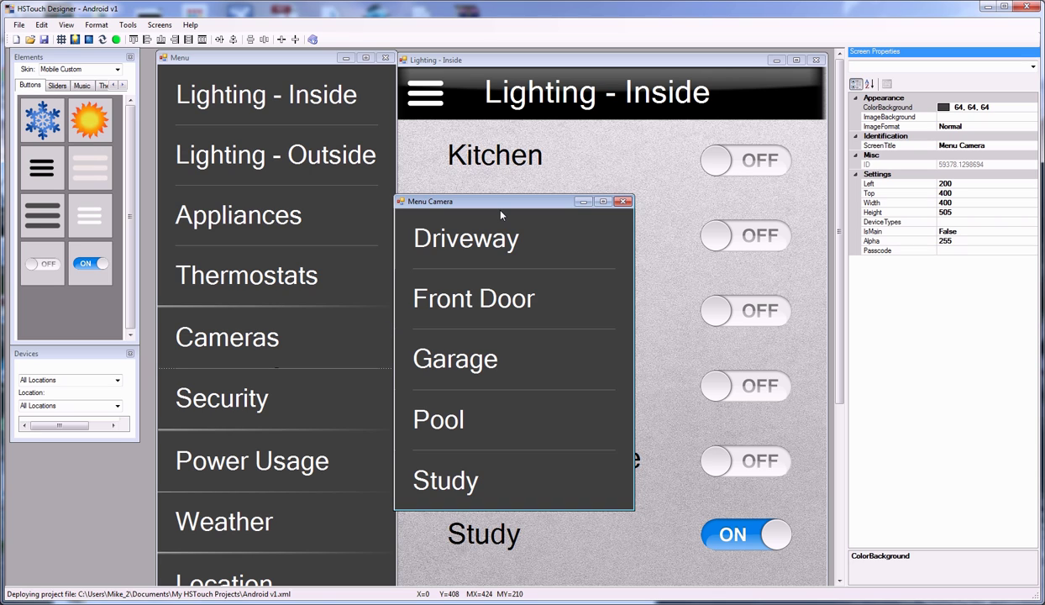
pyautogui.moveTo(506, 206); pyautogui.dragTo(425, 309)
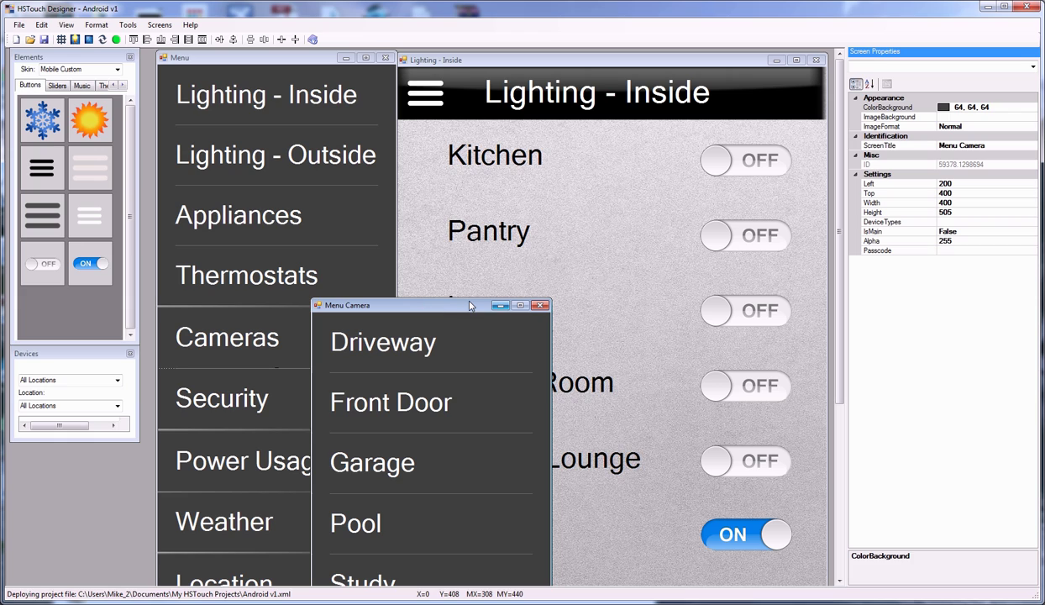
# Check that Driveway's release action opens Camera - Driveway, then close the Menu Camera screen.
pyautogui.click(410, 348)
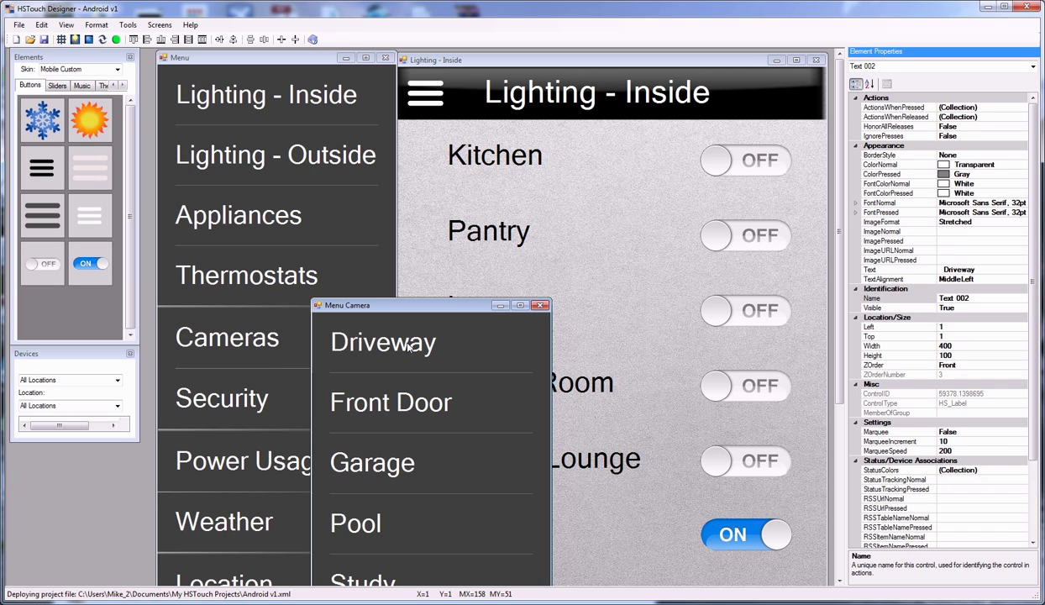
pyautogui.click(1024, 117)
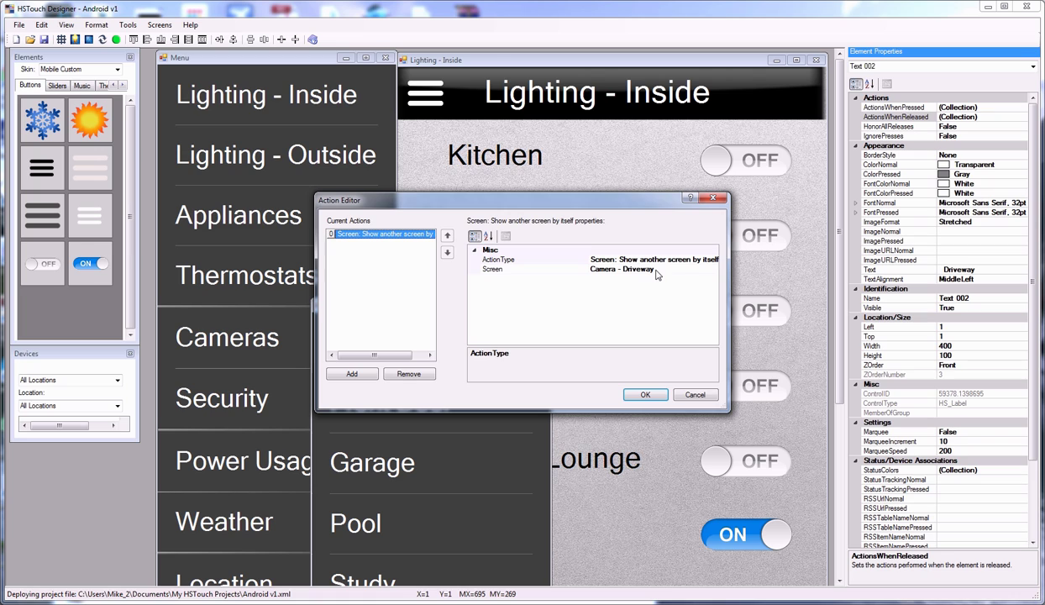
pyautogui.click(646, 396)
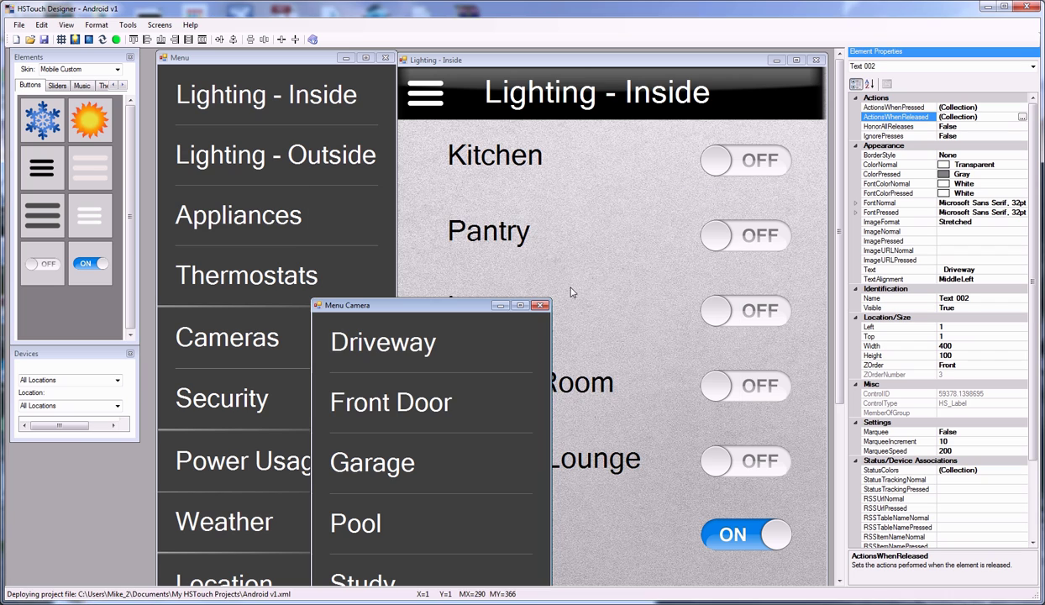
pyautogui.click(539, 306)
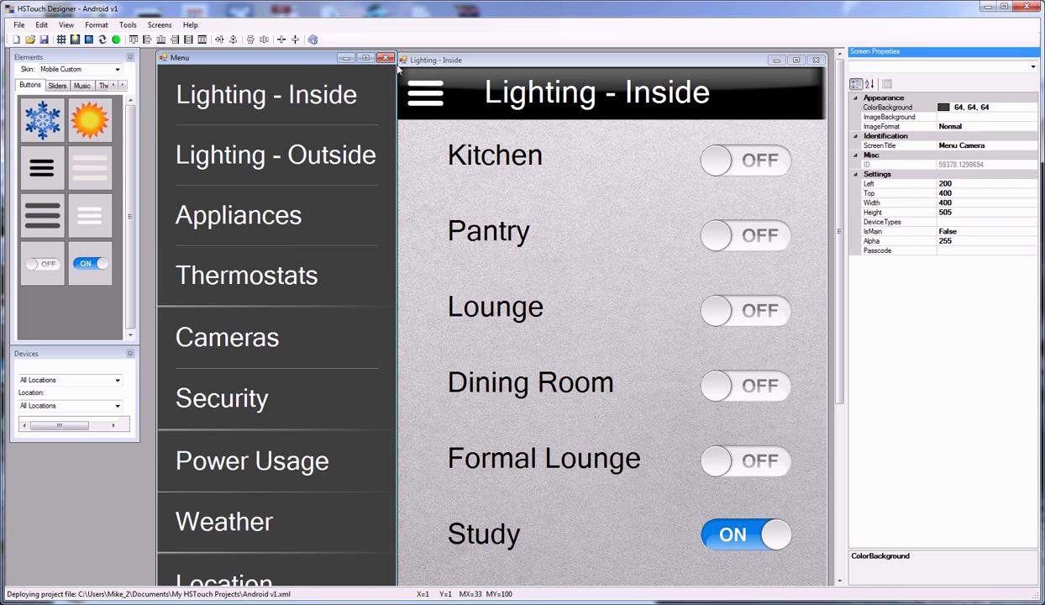
# Close the Menu screen and open the 720 by 1850 Security screen from the Screens list.
pyautogui.click(385, 58)
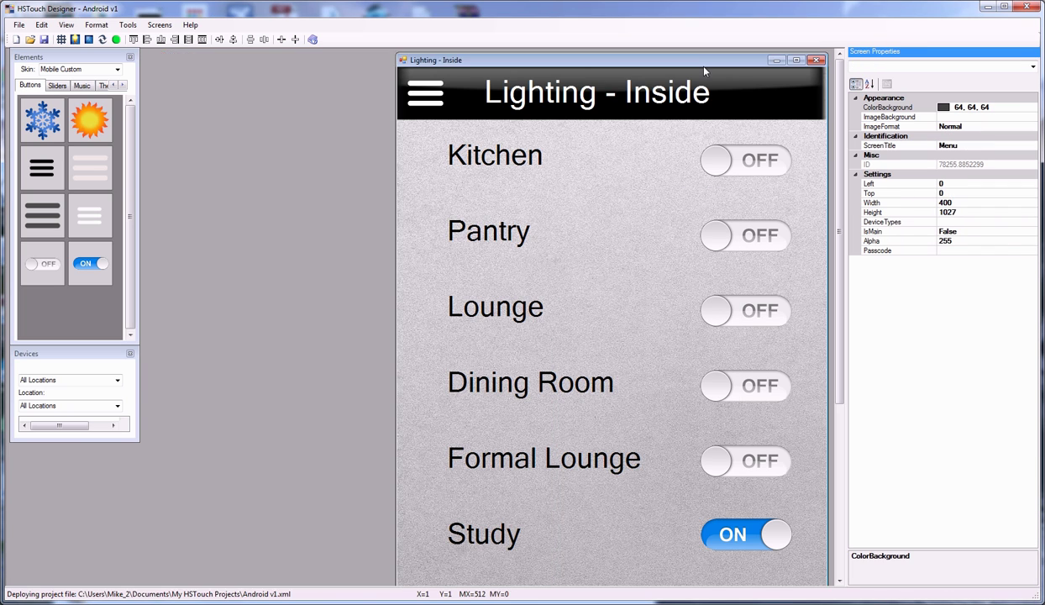
pyautogui.moveTo(683, 64)
pyautogui.mouseDown()
pyautogui.moveTo(647, 56)
pyautogui.moveTo(670, 61)
pyautogui.mouseUp()
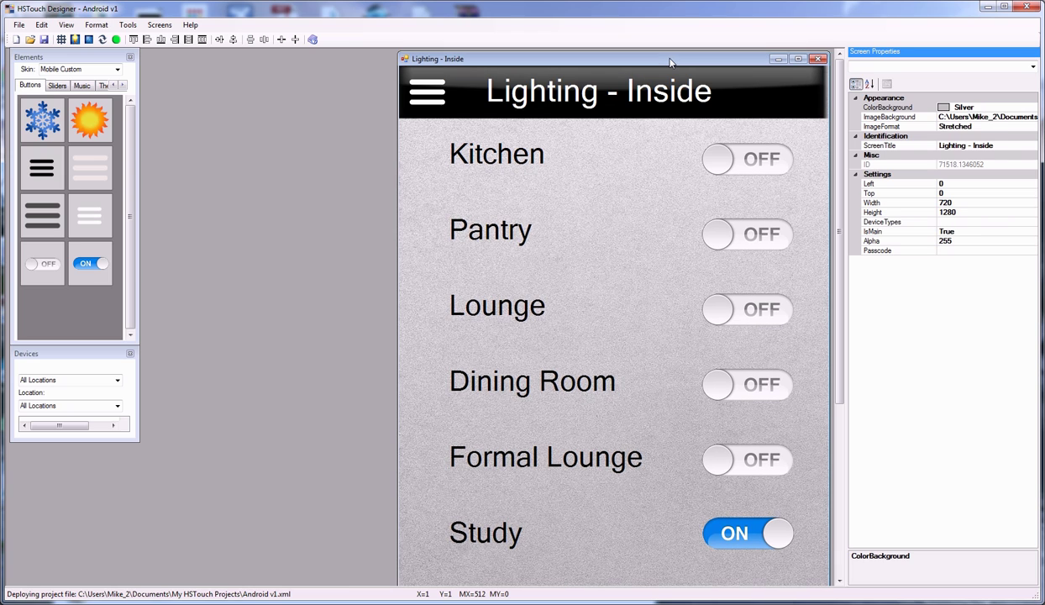
pyautogui.click(160, 25)
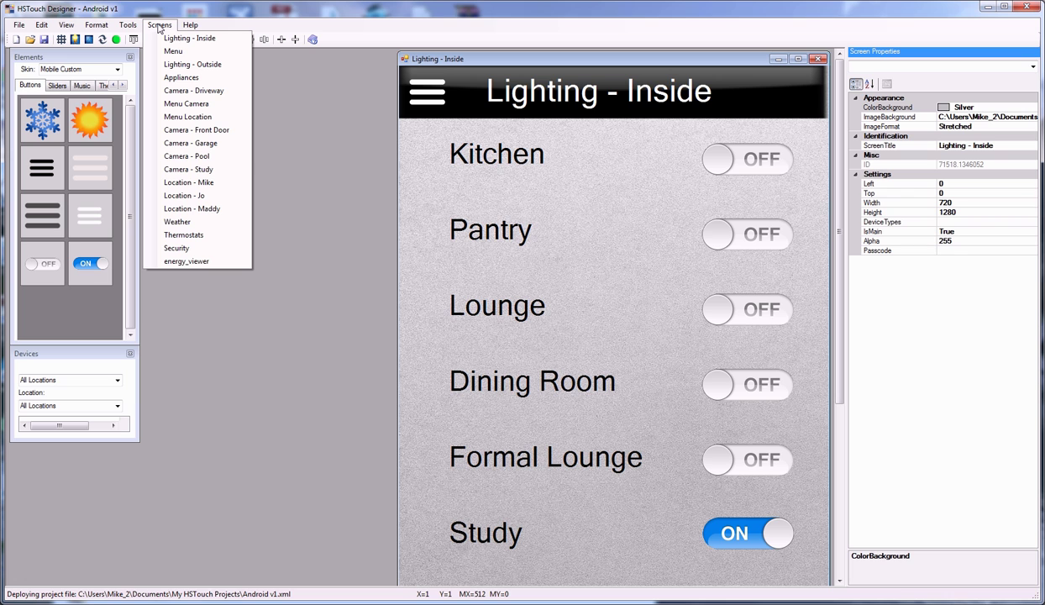
pyautogui.click(174, 247)
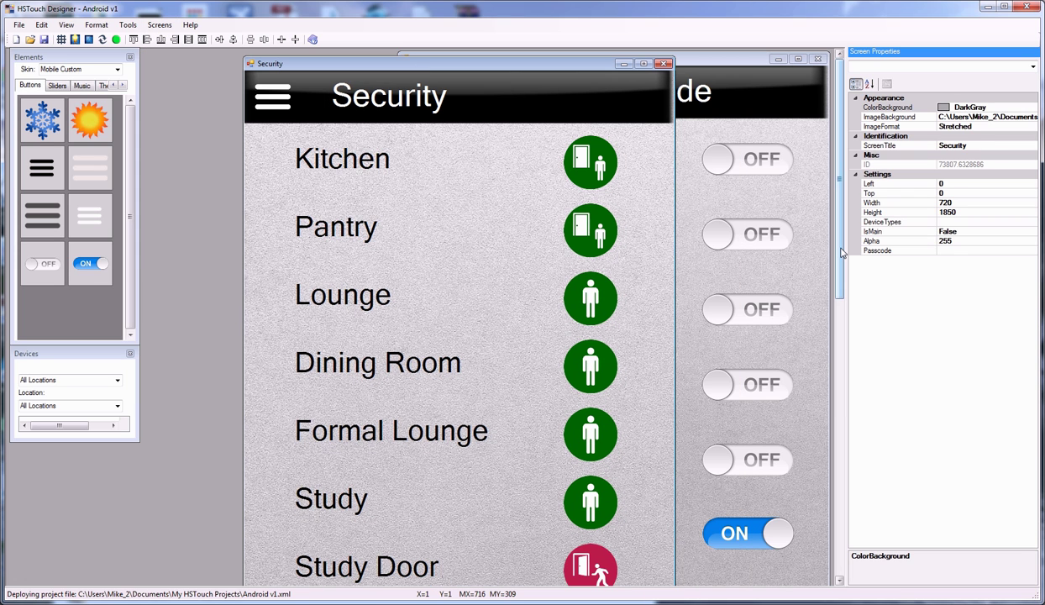
pyautogui.moveTo(843, 252); pyautogui.dragTo(835, 424)
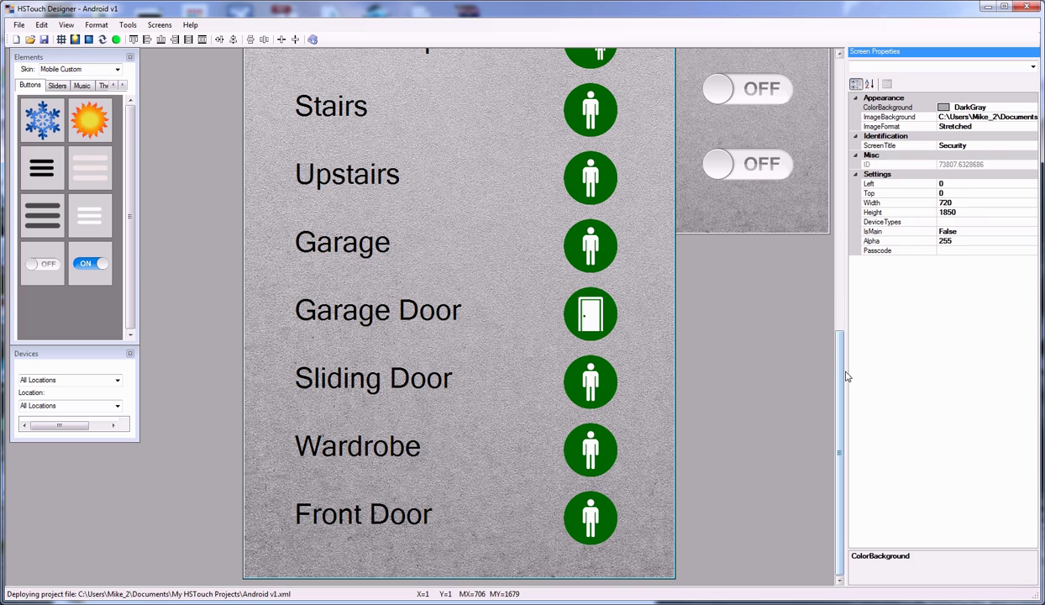
# Scroll through the Security screen, then bring Lighting - Inside to the front and shift it left.
pyautogui.moveTo(840, 376); pyautogui.dragTo(841, 115)
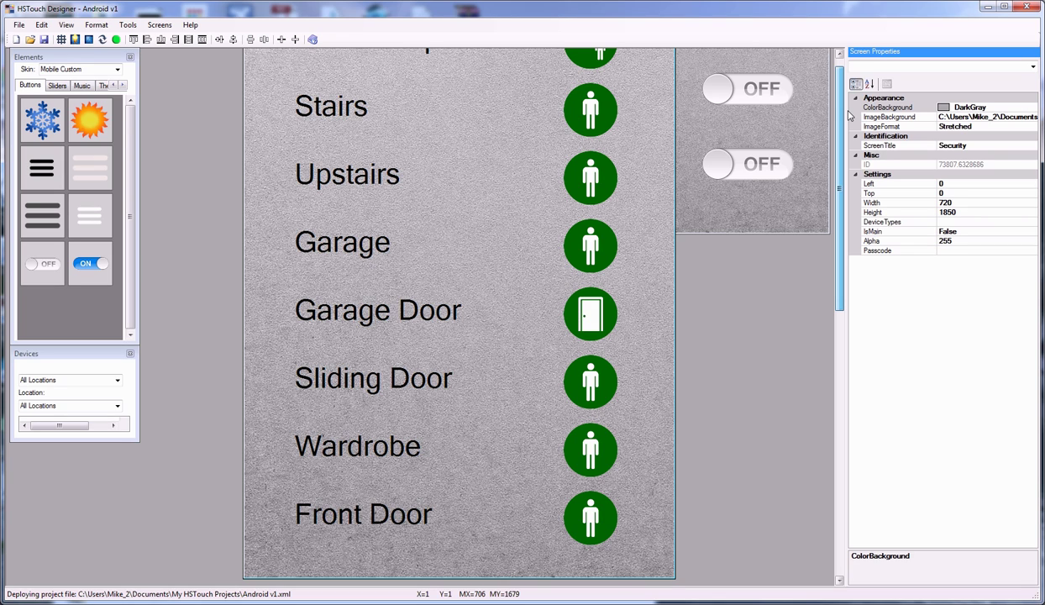
pyautogui.click(730, 61)
pyautogui.moveTo(729, 60); pyautogui.dragTo(639, 63)
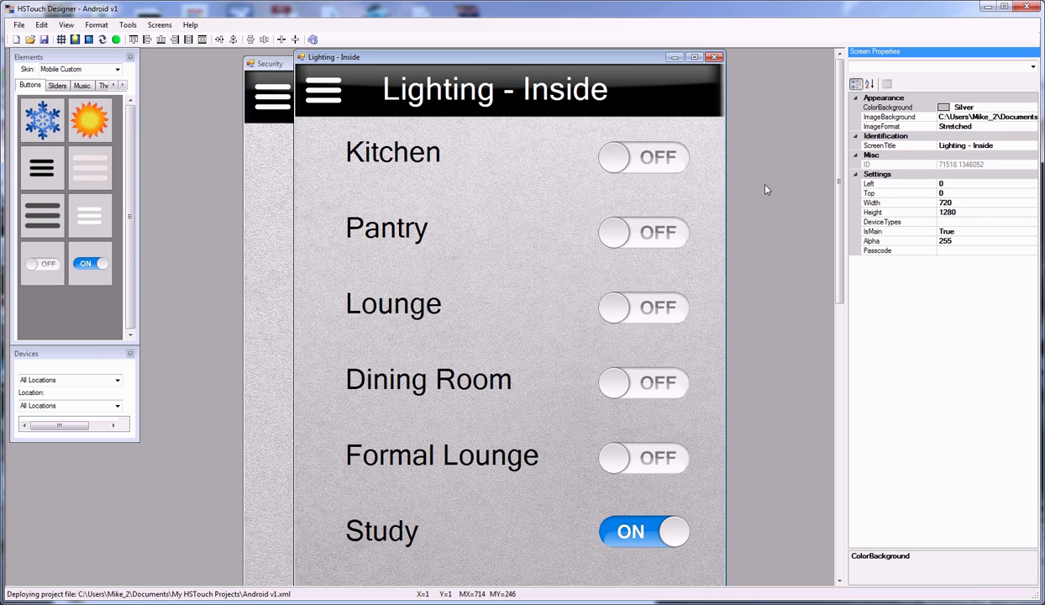
# Verify the Kitchen OFF toggle tracks the Ground Floor Kitchen switch and open its Status Images Editor.
pyautogui.click(684, 167)
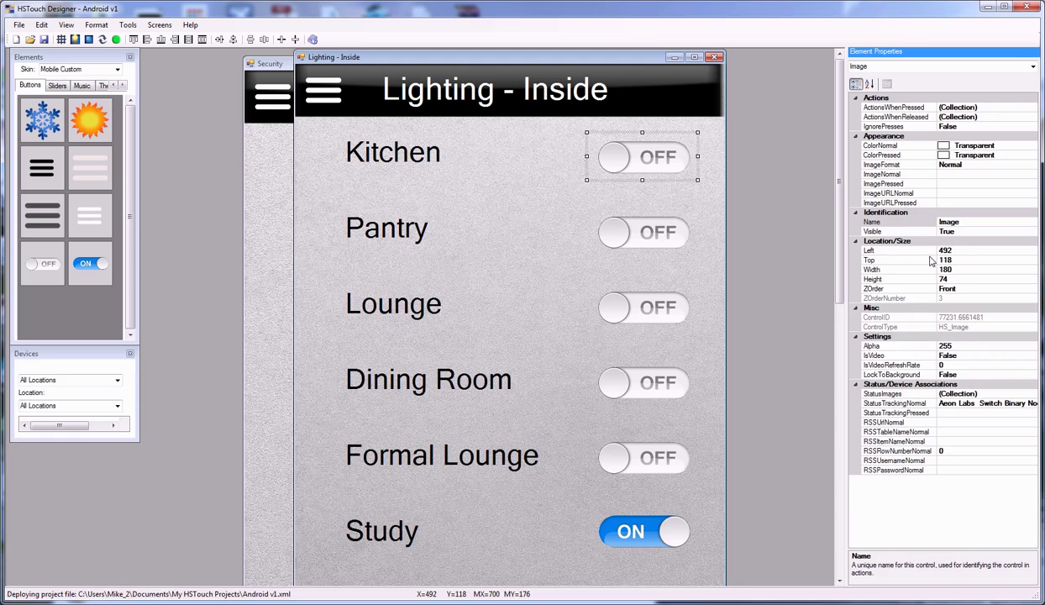
pyautogui.click(1035, 405)
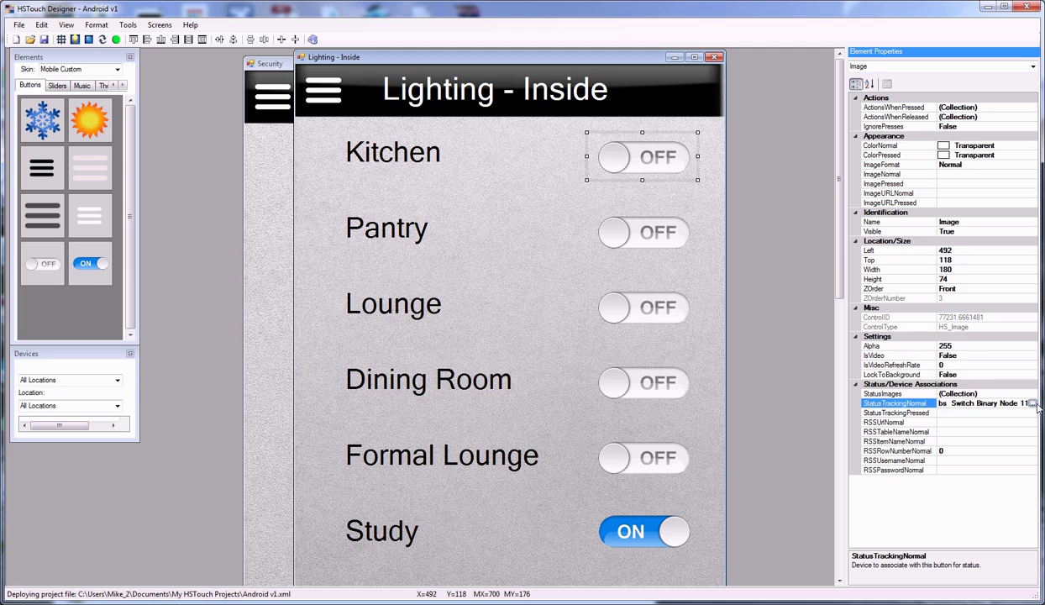
pyautogui.click(1034, 404)
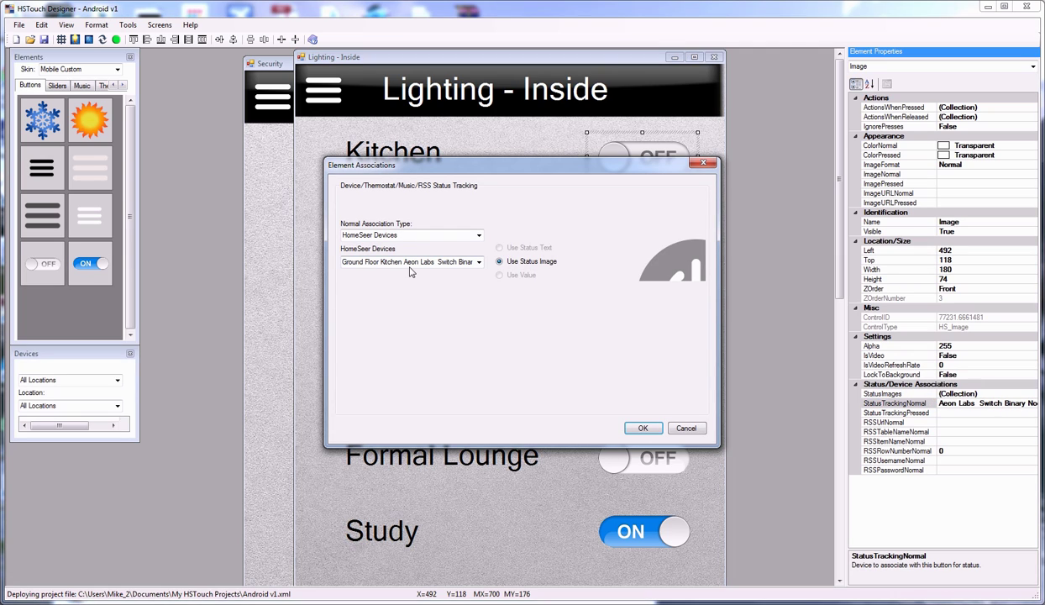
pyautogui.press('Return')
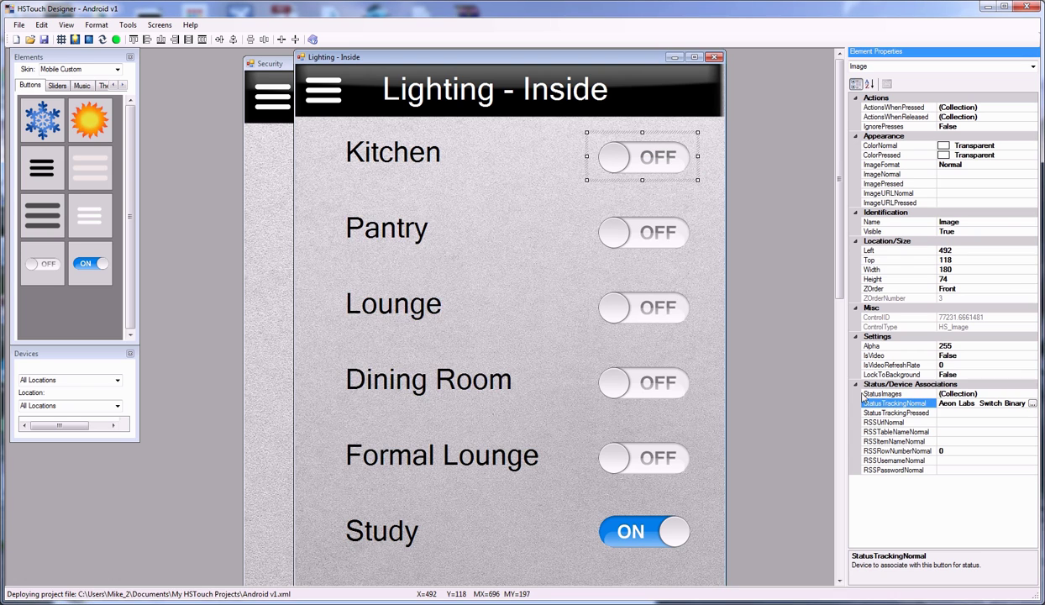
pyautogui.doubleClick(1012, 393)
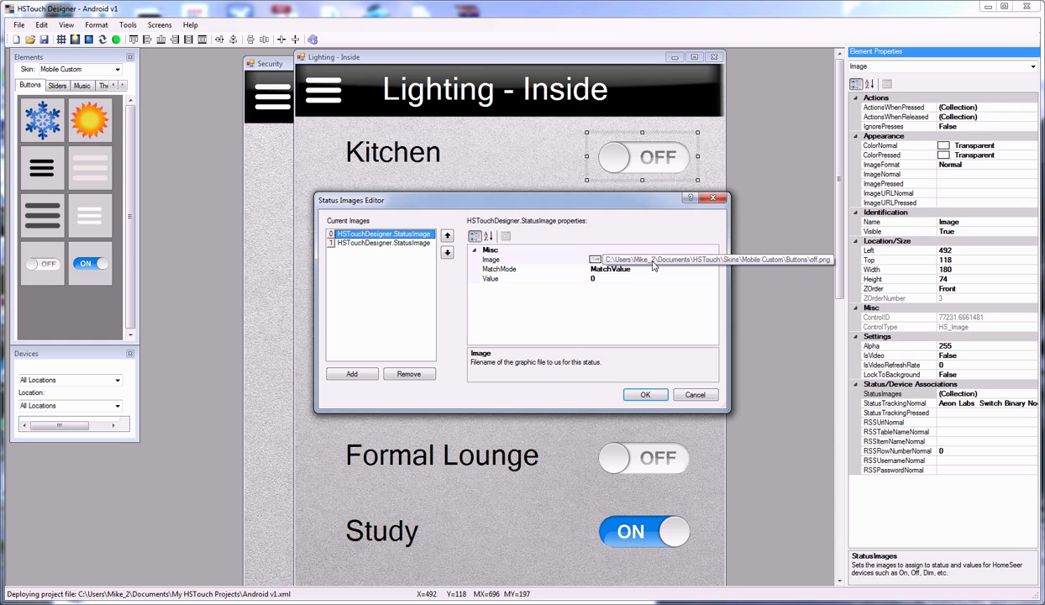
pyautogui.click(395, 243)
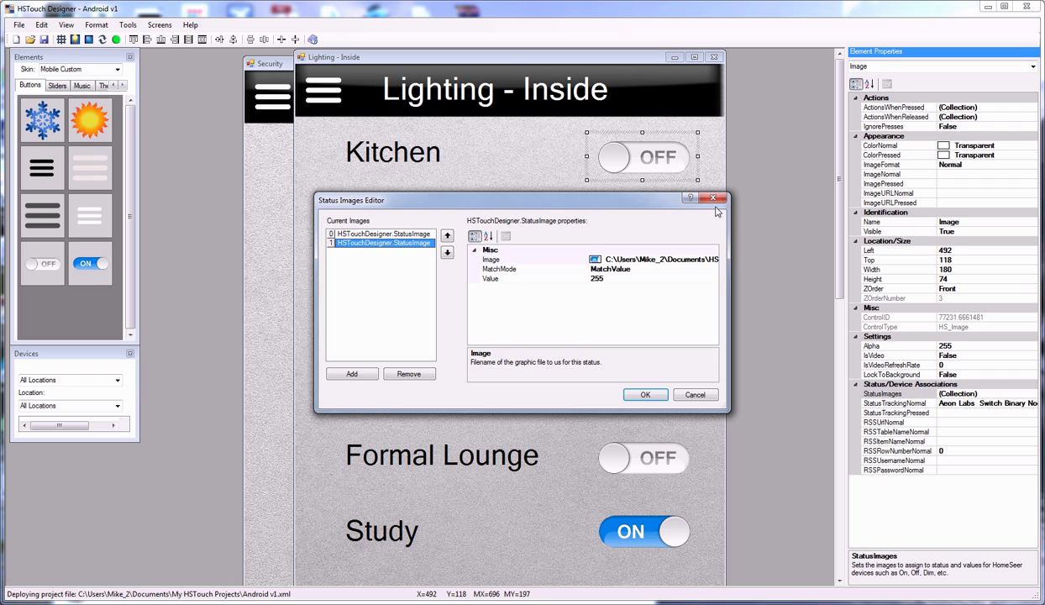
# Close the Status Images Editor after checking the value 0 and value 255 images.
pyautogui.click(645, 395)
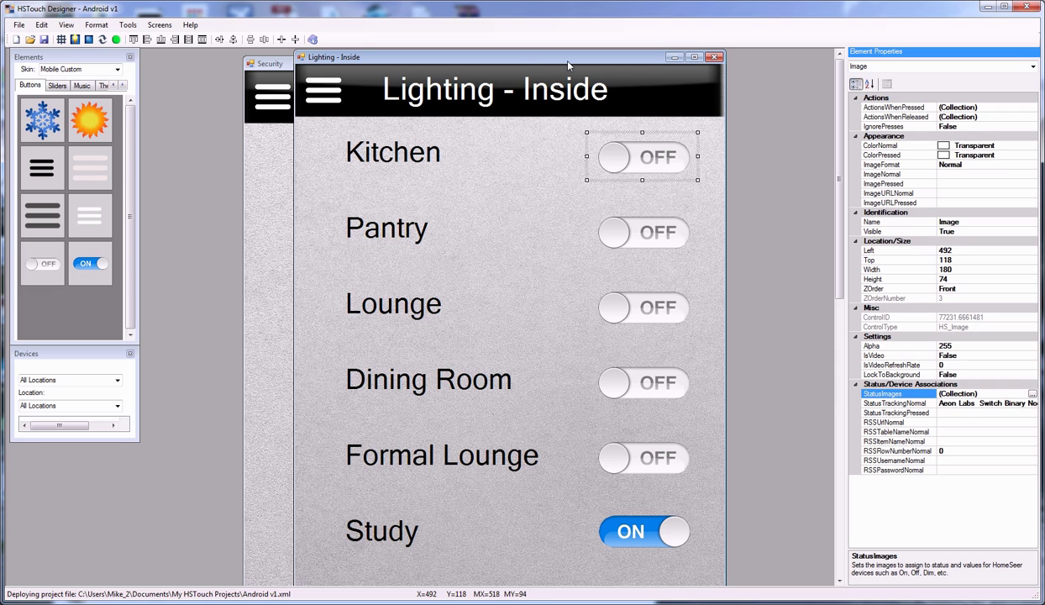
# Drag the Lighting - Inside screen right so the Security room list peeks out.
pyautogui.moveTo(521, 61); pyautogui.dragTo(592, 67)
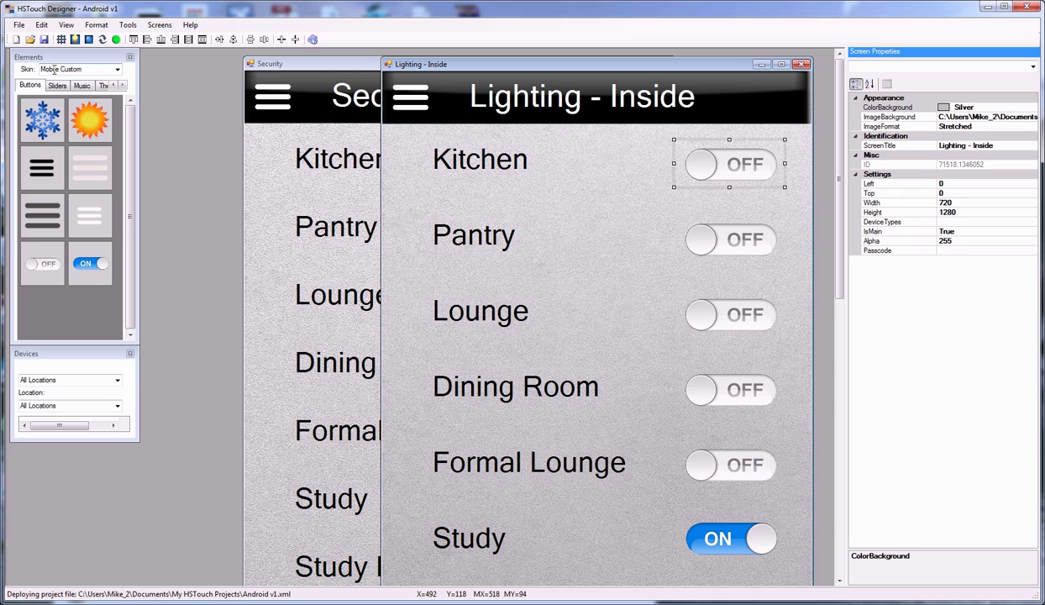